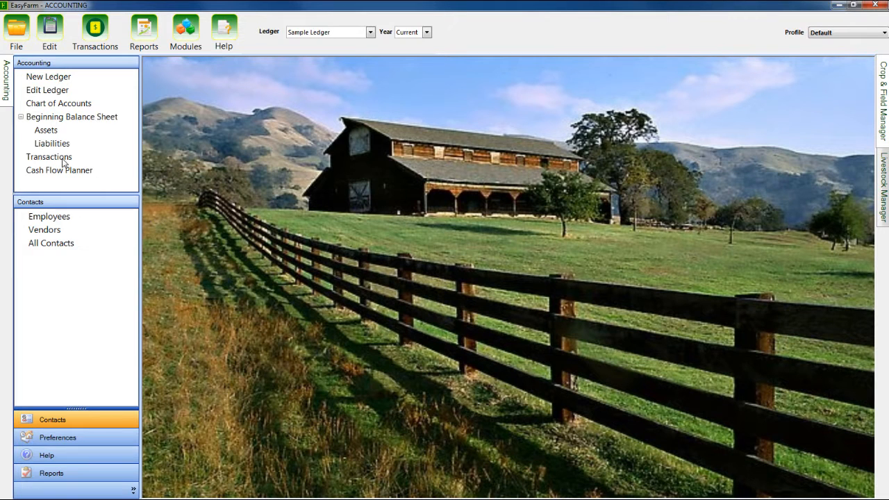
Open the Sample Ledger's transactions and browse the asset accounts available there, keeping MY BANK selected.
left_click(63, 159)
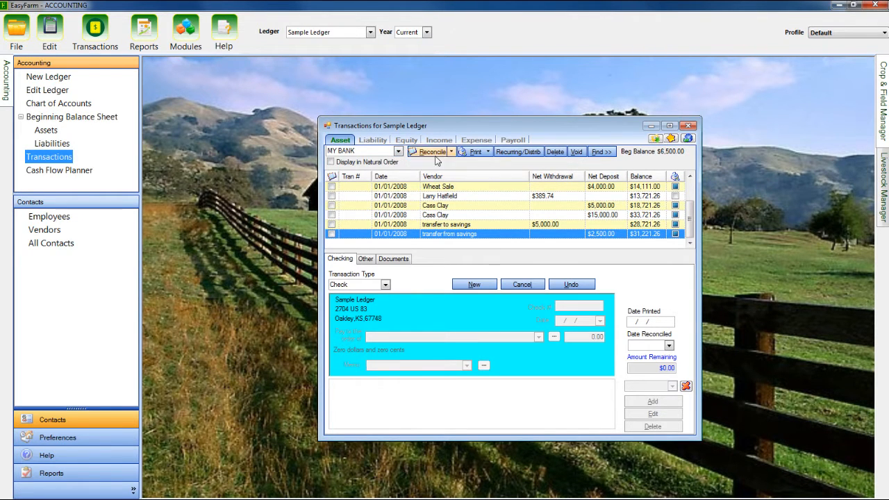
left_click(398, 151)
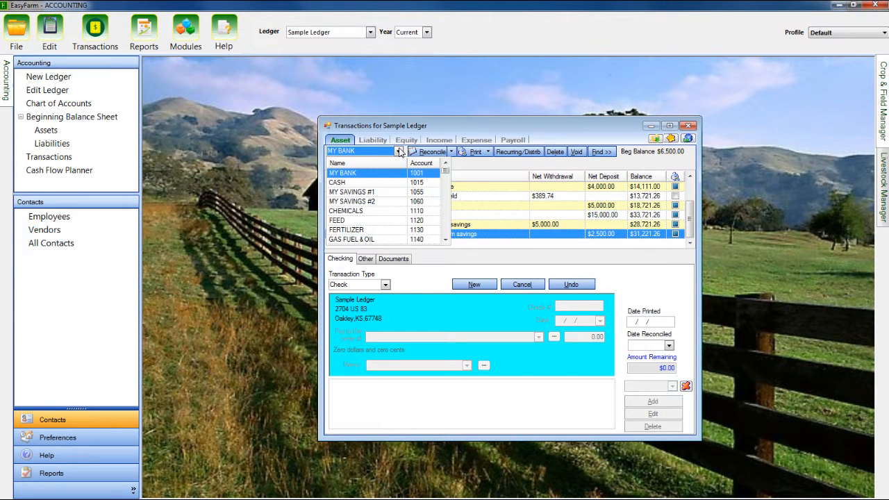
scroll(444, 241, "down", 2)
scroll(444, 241, "down", 5)
scroll(442, 163, "up", 5)
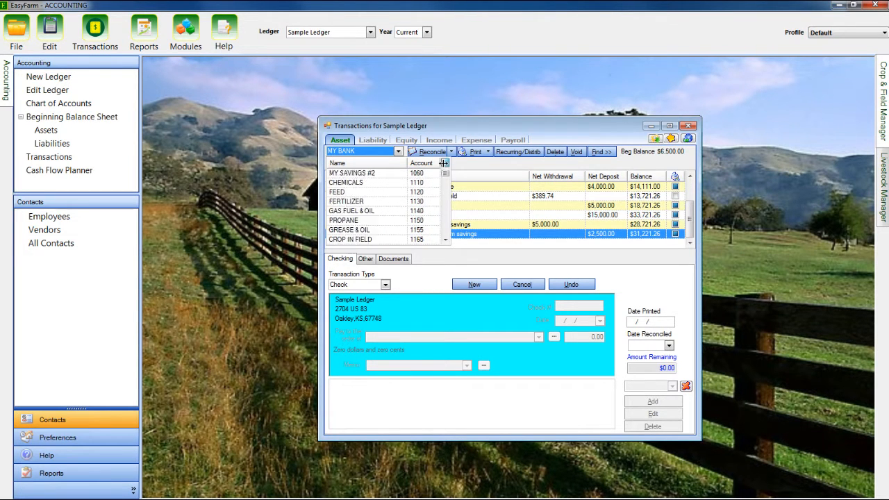
scroll(443, 163, "up", 2)
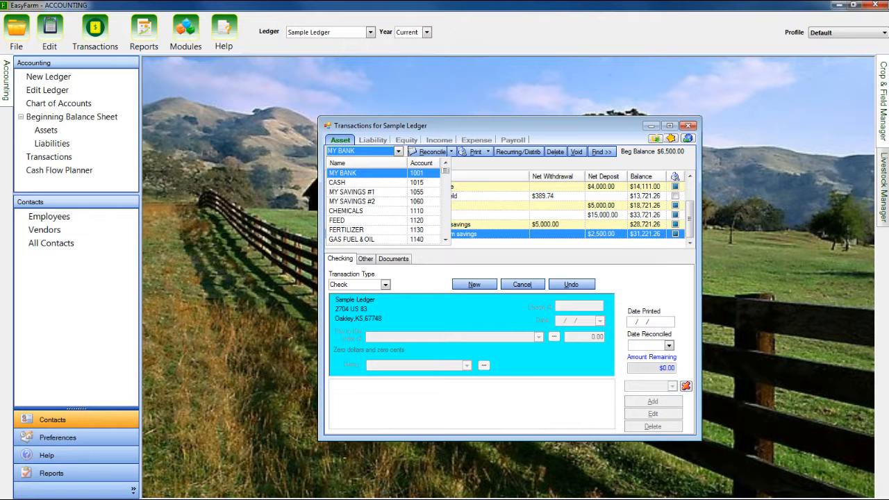
left_click(398, 150)
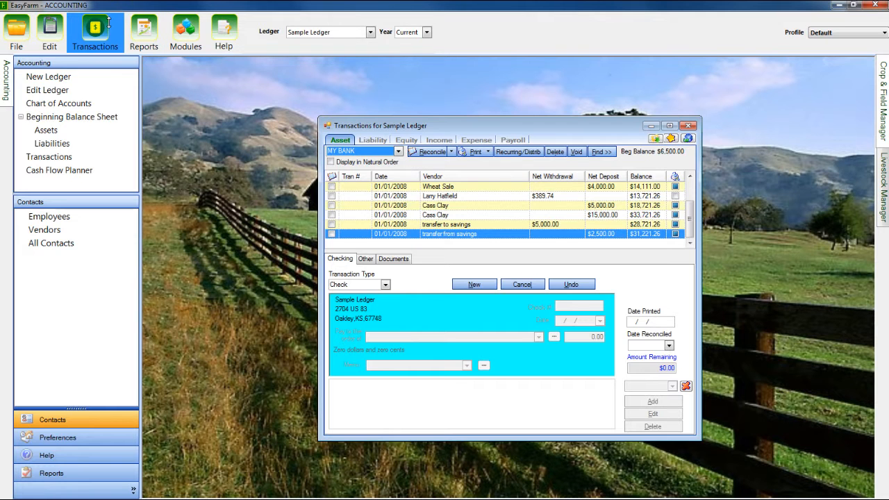
View the financial institutions list in the accounting preferences and close it without adding a bank.
left_click(48, 31)
mouse_move(70, 118)
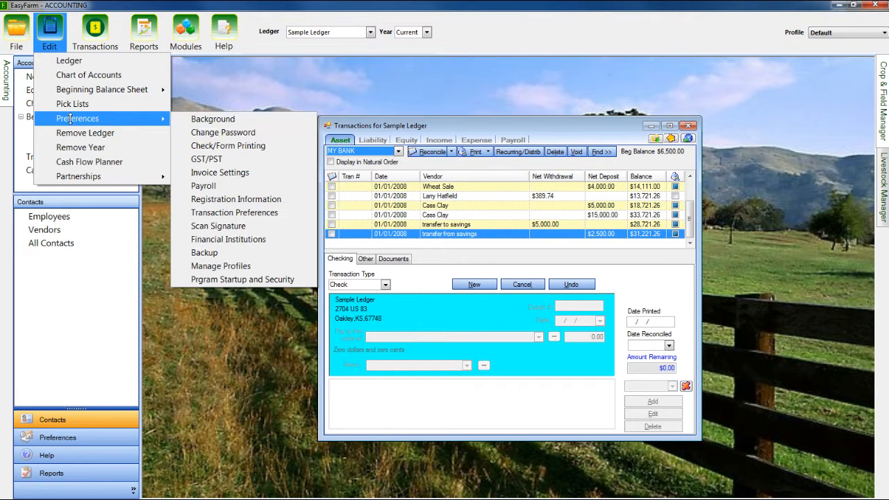
left_click(215, 234)
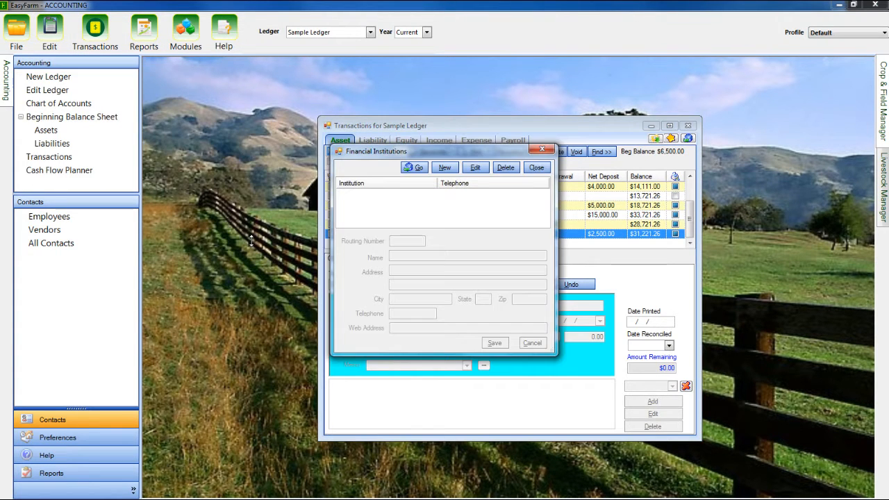
left_click(542, 148)
Inspect the MY BANK sub-account and its bank definition form in the chart of accounts, closing everything without changes.
left_click(50, 31)
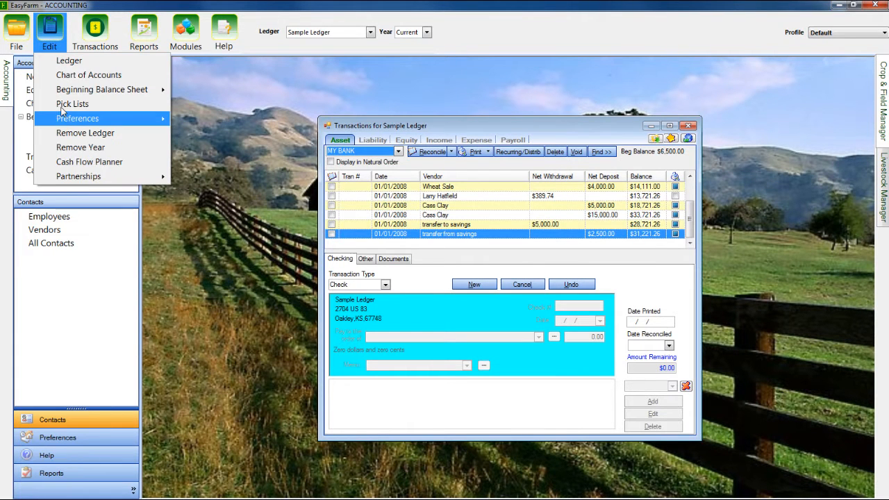
left_click(64, 76)
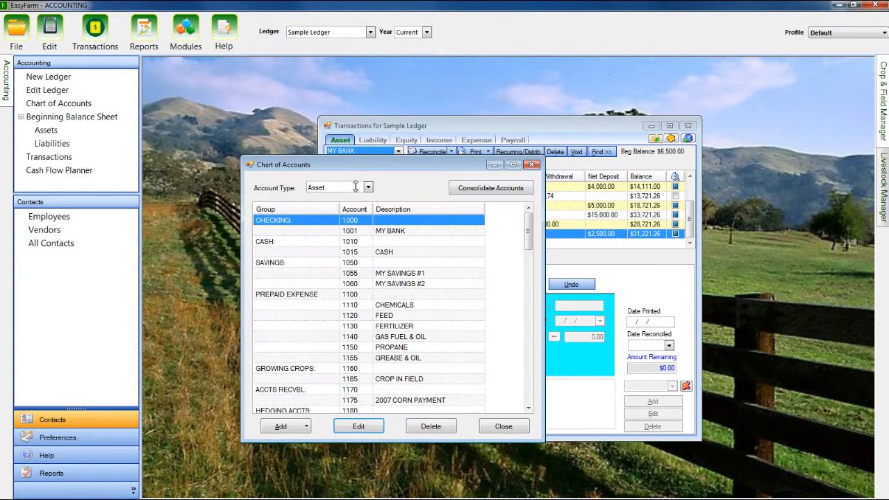
left_click(362, 232)
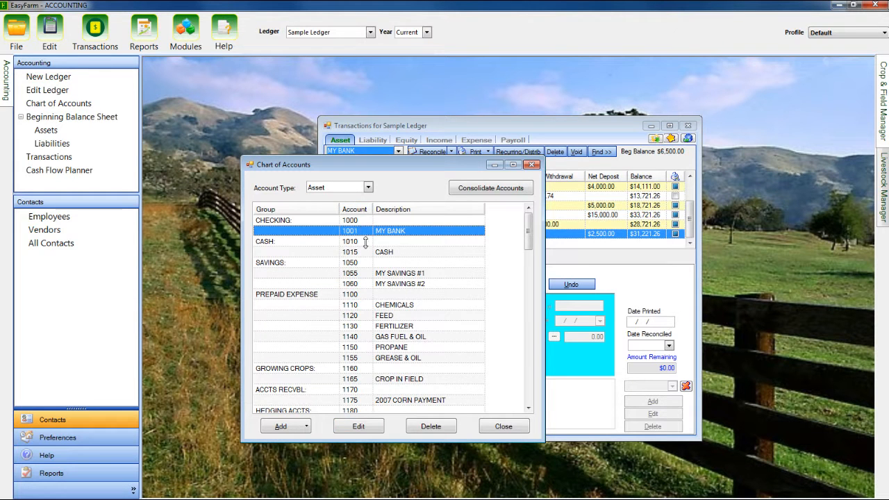
left_click(358, 424)
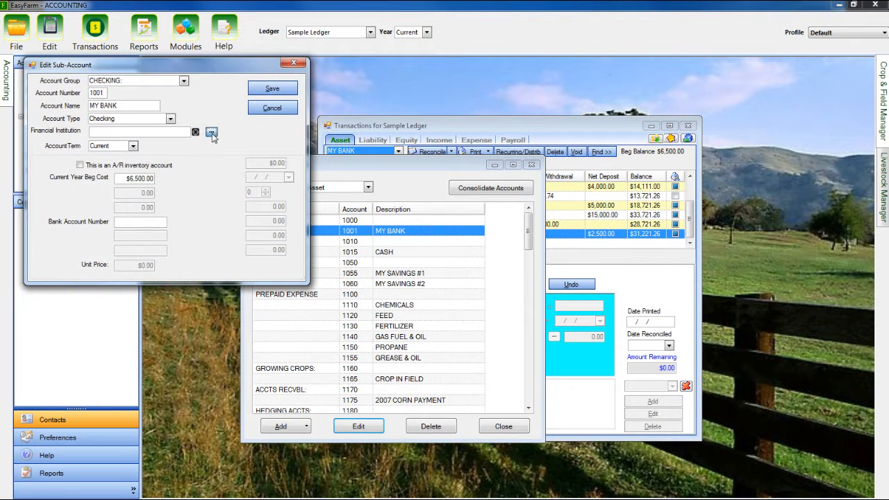
left_click(212, 133)
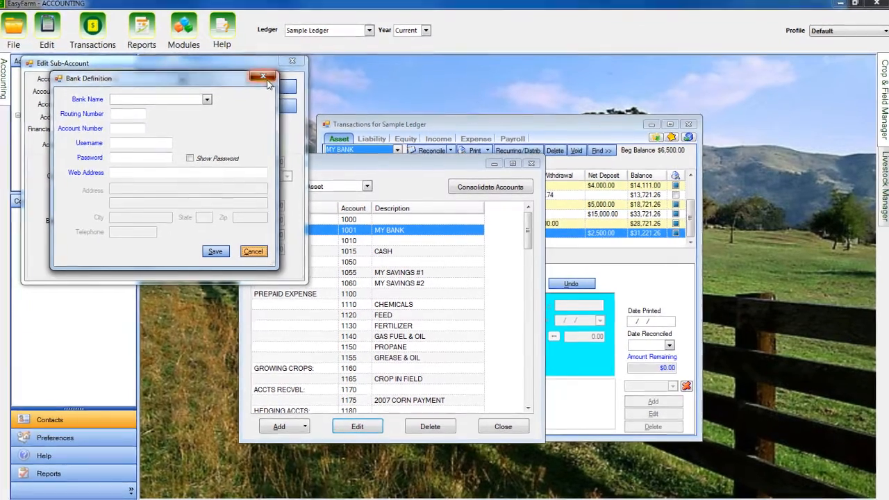
left_click(267, 79)
left_click(292, 62)
left_click(531, 164)
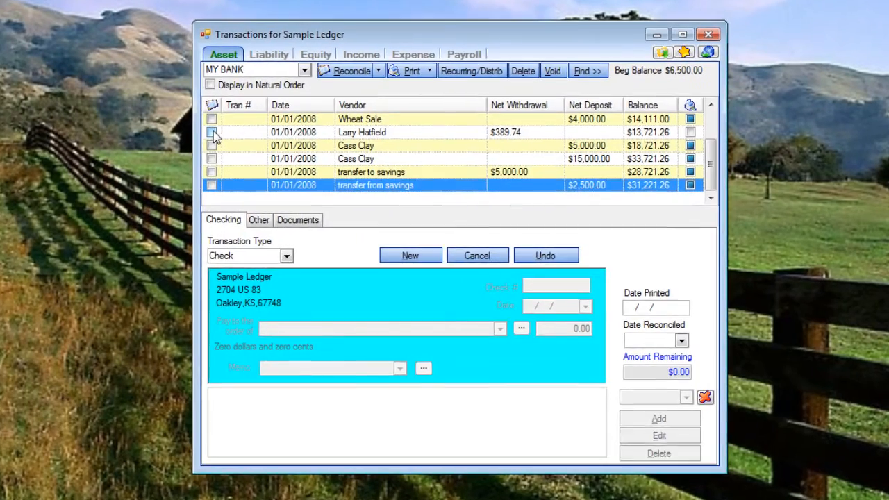
View the details of the $389.74 payroll check and the $5,000.00 Cass Clay deposit in the MY BANK register.
left_click(222, 137)
left_click(204, 141)
left_click(204, 128)
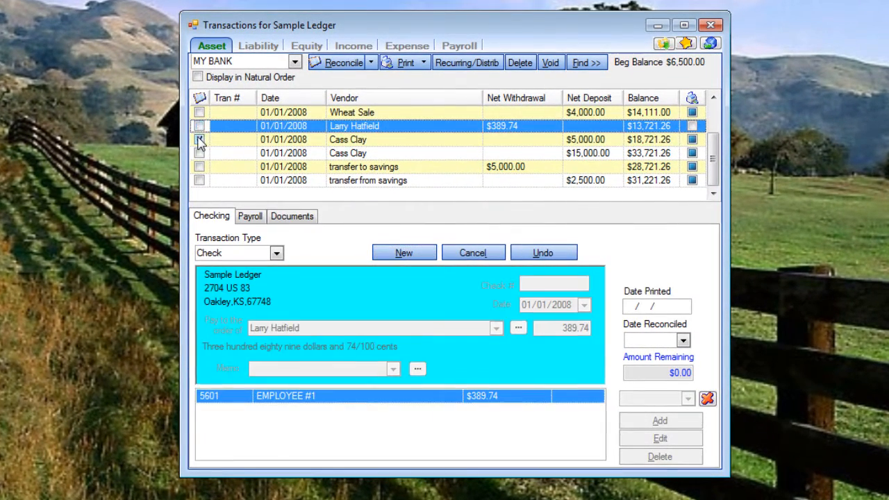
left_click(200, 141)
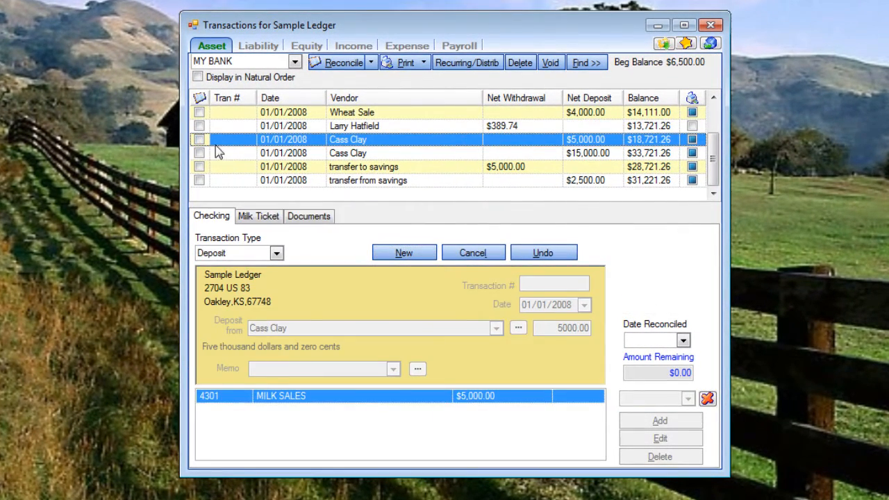
Mark the $389.74 payroll check for printing and clear the mark again.
left_click(691, 125)
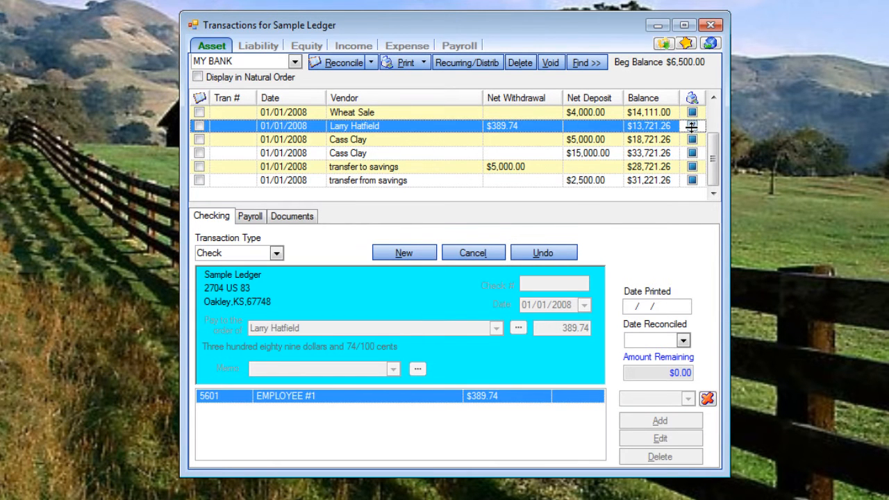
left_click(691, 126)
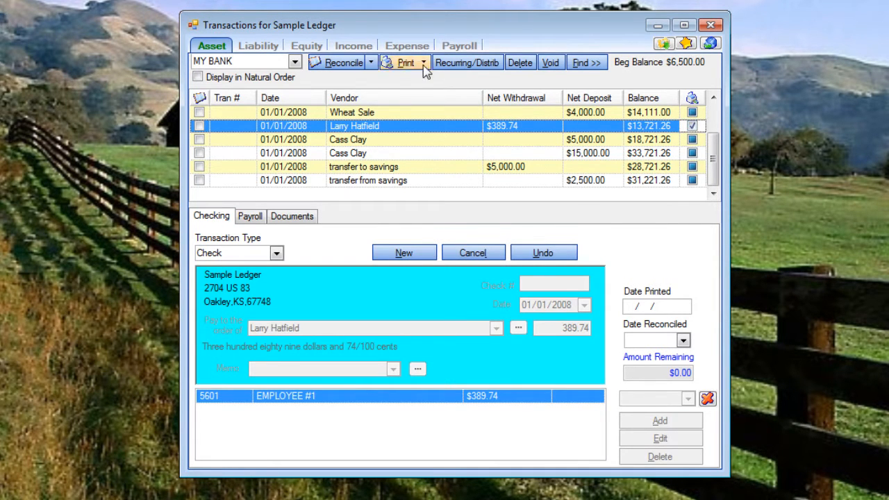
left_click(691, 125)
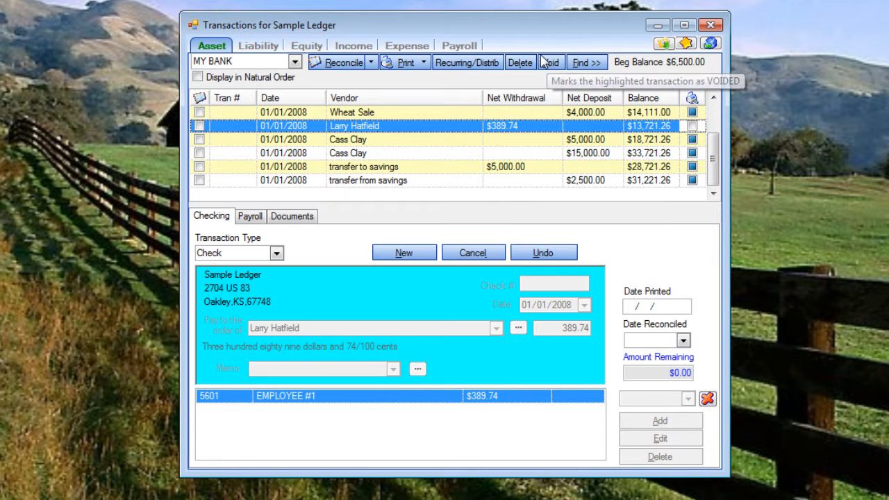
Search the MY BANK transactions for "cass clay", go through the matches and clear the search text.
left_click(586, 62)
left_click(621, 63)
type("cass clay")
key("Return")
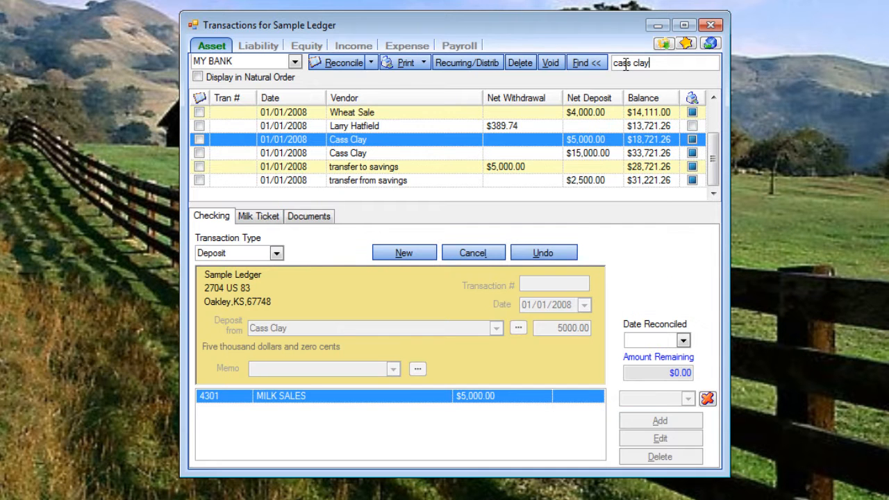
key("Return")
key("Return")
left_click_drag(652, 62, 603, 70)
key("BackSpace")
Start a new transaction of type Check in the MY BANK account.
left_click(275, 254)
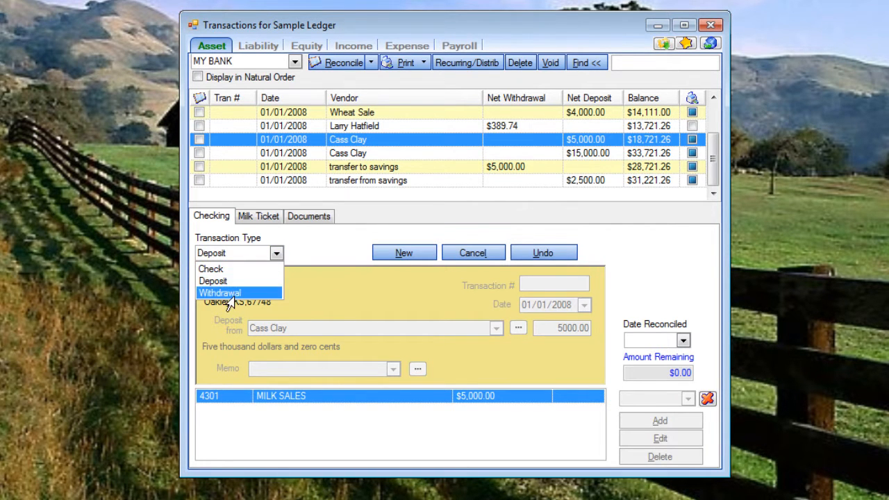
left_click(272, 255)
left_click(272, 255)
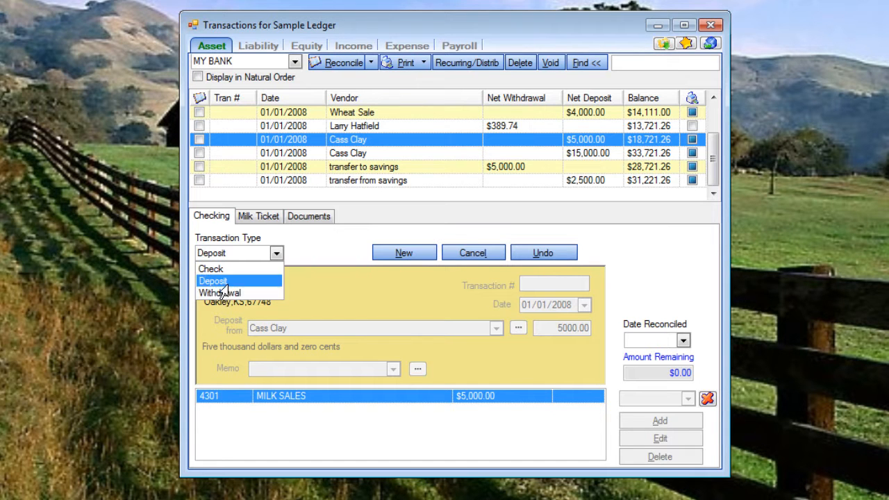
left_click(224, 271)
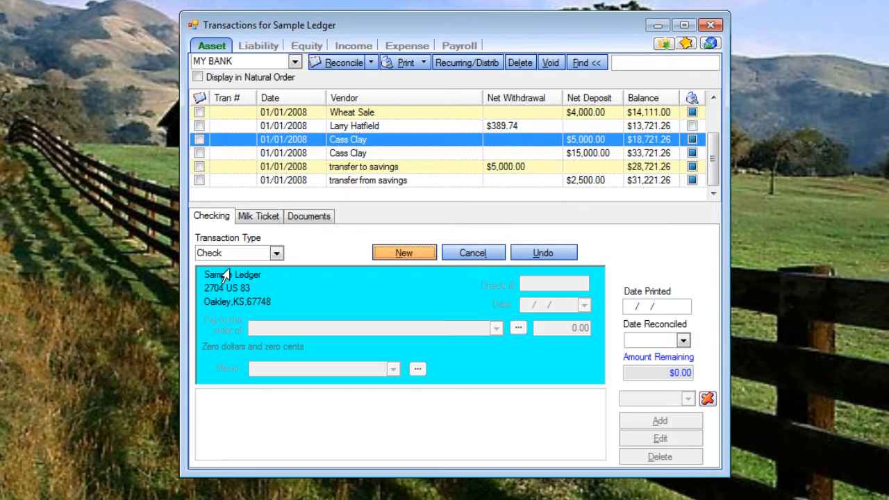
left_click(390, 254)
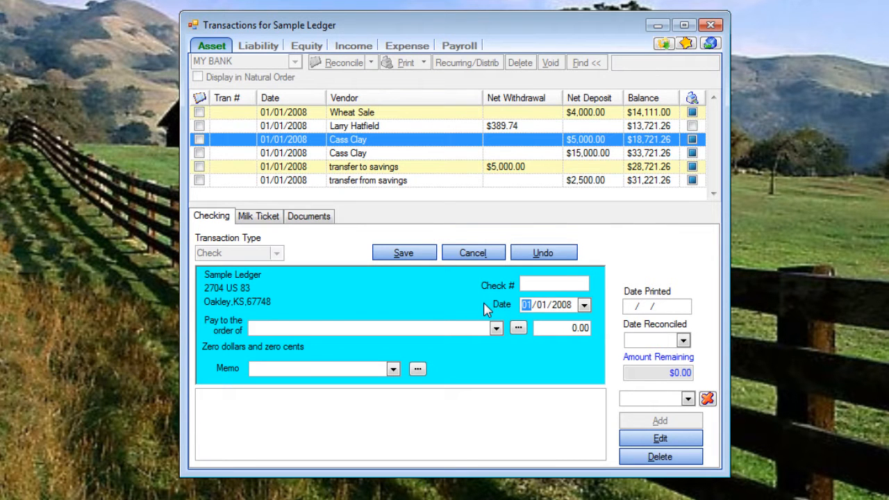
Set the new check's number to 5000 and advance through its entry fields to the memo.
left_click(547, 283)
type("5000")
key("Tab")
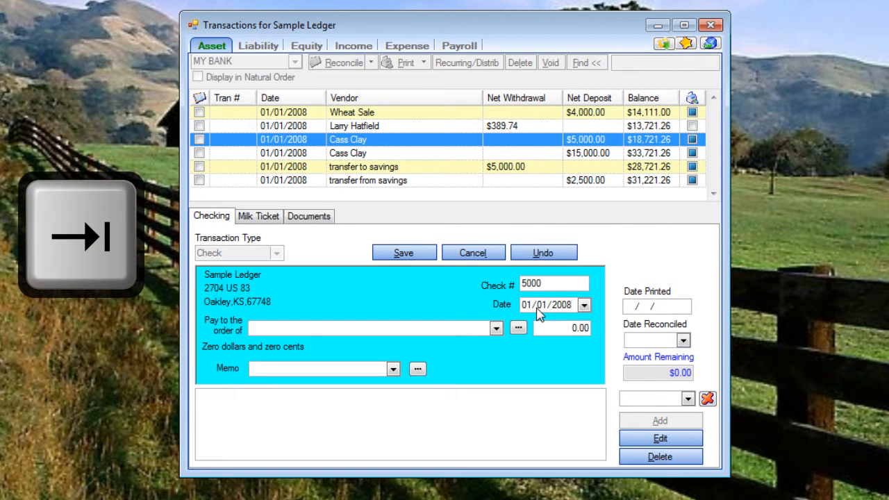
key("Tab")
key("Tab")
key("Tab")
key("Tab")
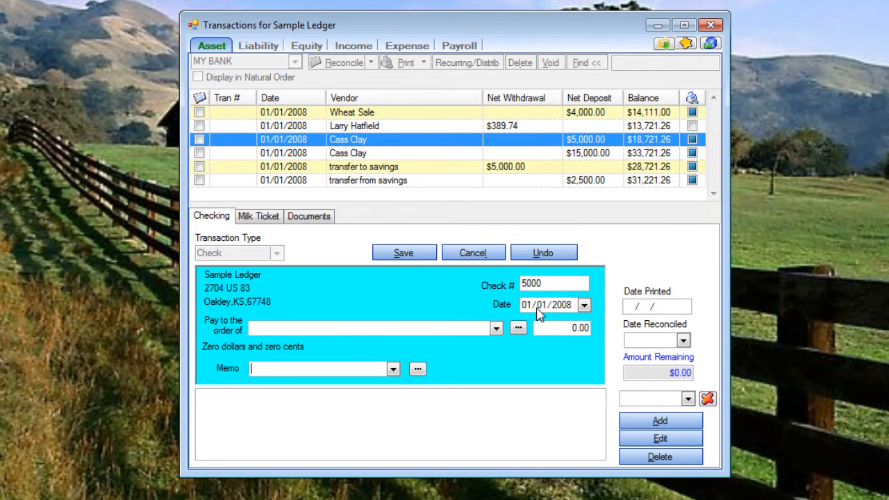
Set the check date to 02/05/2016.
left_click(524, 307)
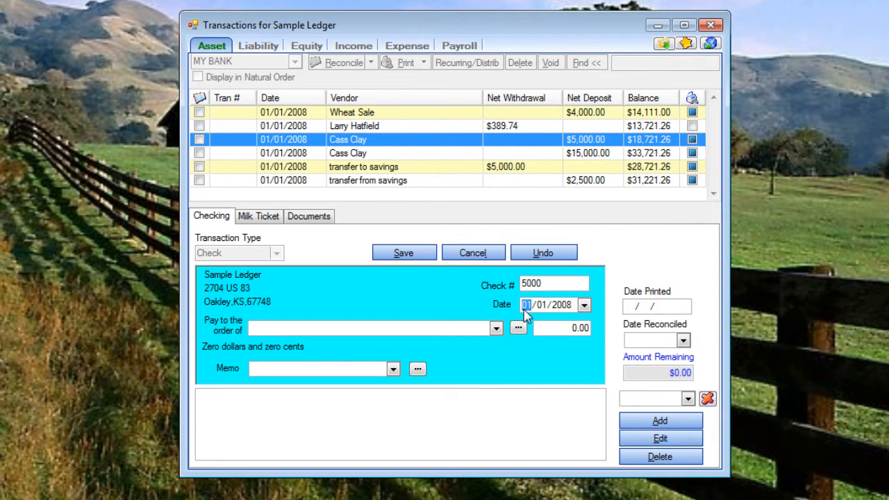
left_click(583, 306)
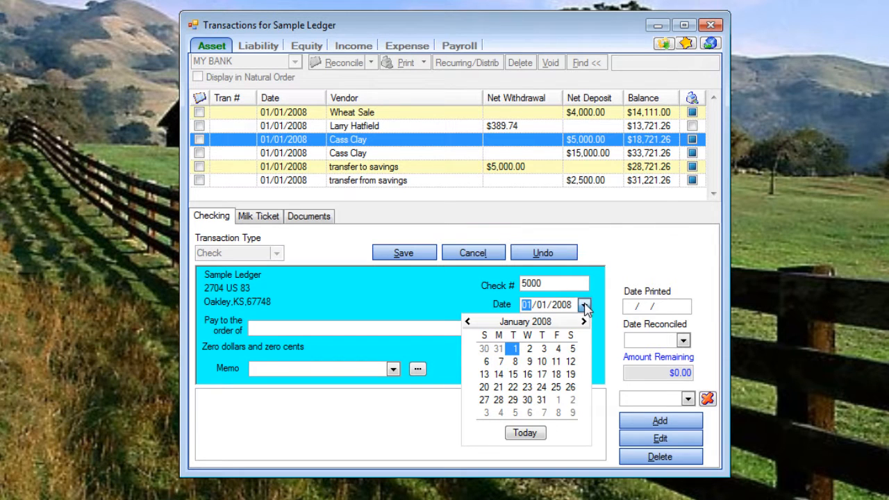
left_click(585, 307)
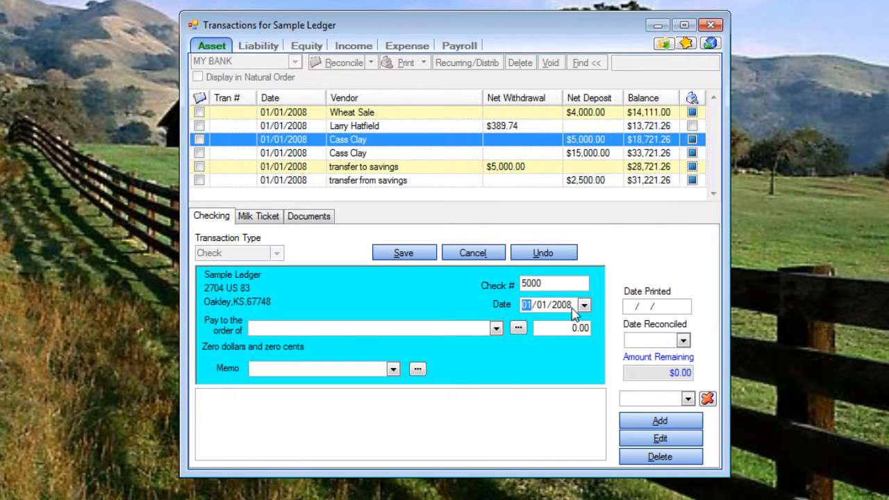
key("Right")
key("Left")
type("02052016")
key("Tab")
Look at the vendor picklist, try Vertical Solutions, Inc. as the check's payee and clear the payee again.
left_click(518, 327)
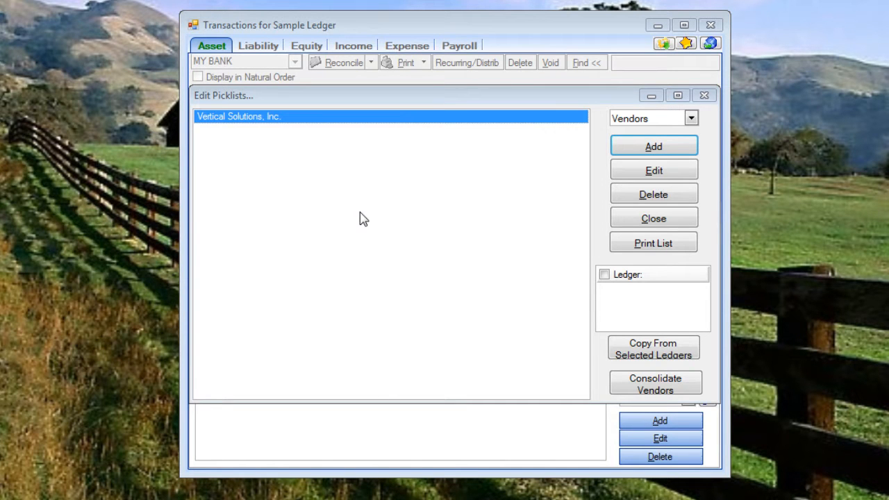
left_click(705, 96)
left_click(394, 330)
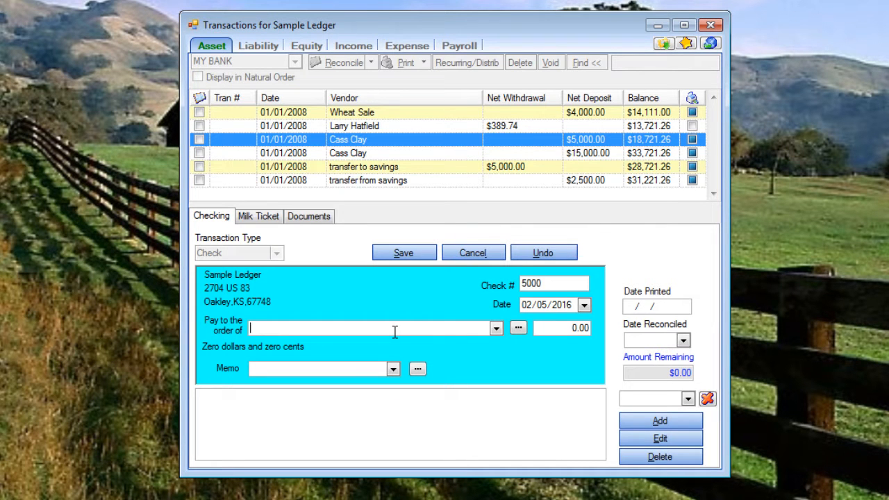
type("vertical Solutions")
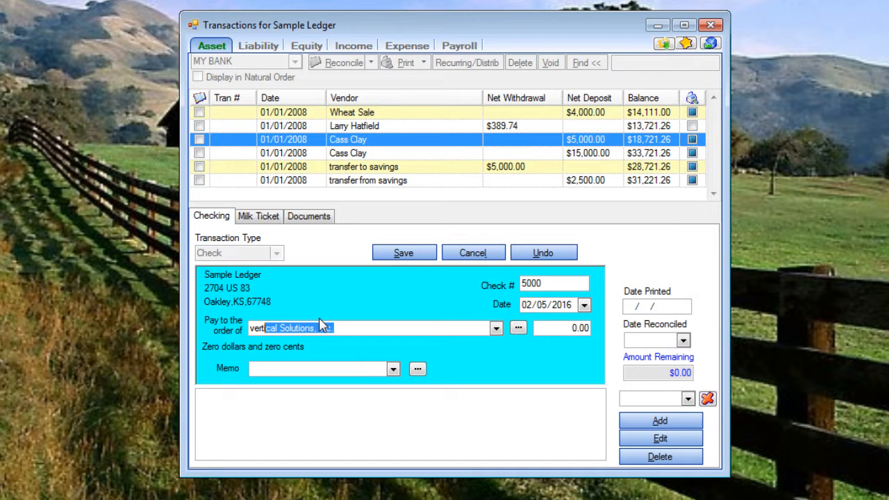
key("BackSpace")
key("BackSpace")
key("BackSpace")
key("BackSpace")
key("BackSpace")
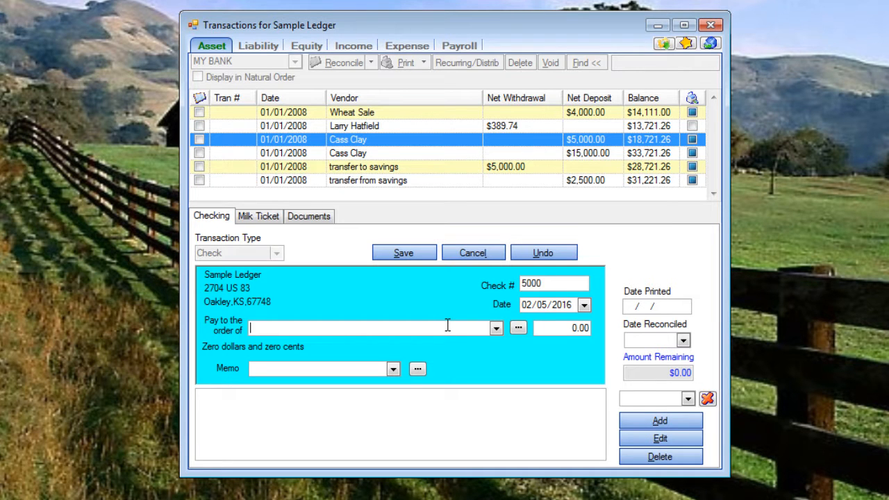
Enter Smith Automotive as the check's payee, open a new vendor record for it and fill in its street address.
type("Smith Automotive")
left_click(517, 327)
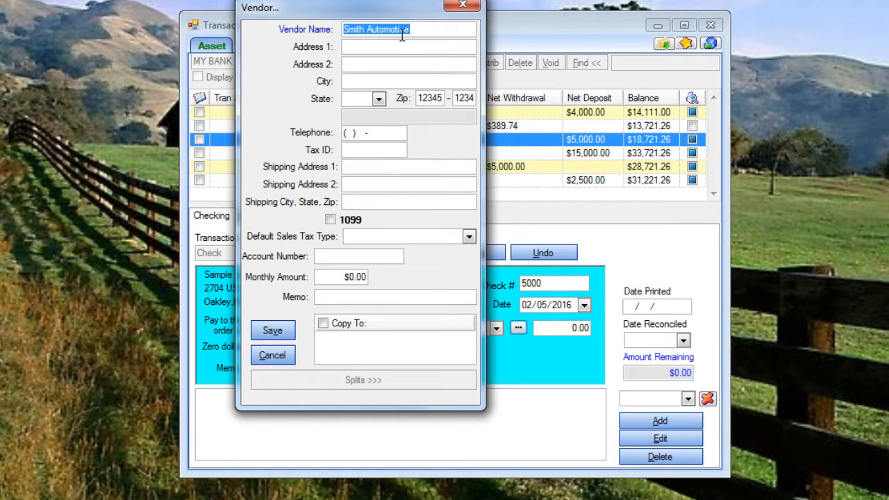
left_click(376, 46)
type("12")
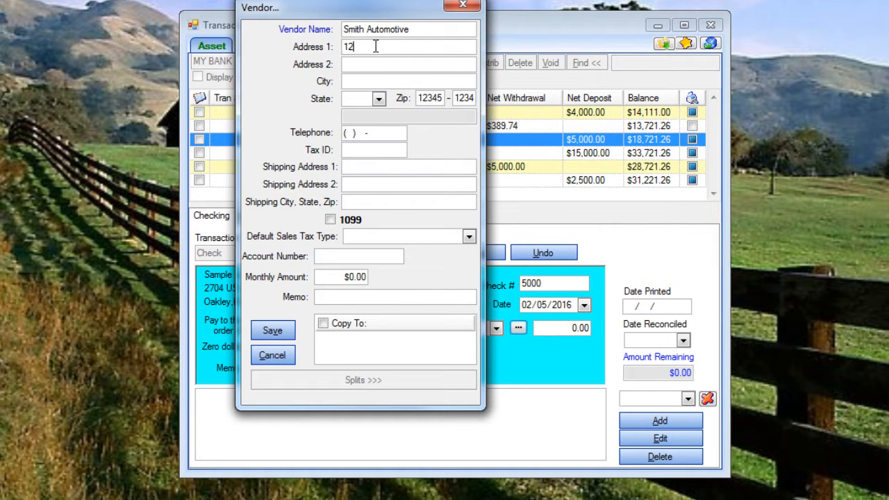
type("3 3rd St")
Fill in the vendor's account number and save the Smith Automotive vendor record.
key("Tab")
key("Tab")
key("Tab")
key("Tab")
key("Tab")
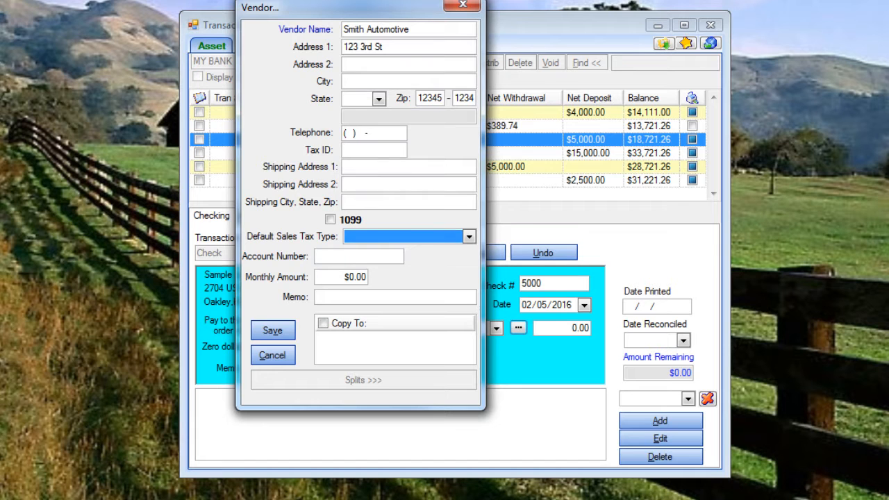
key("shift+Tab")
type("99999")
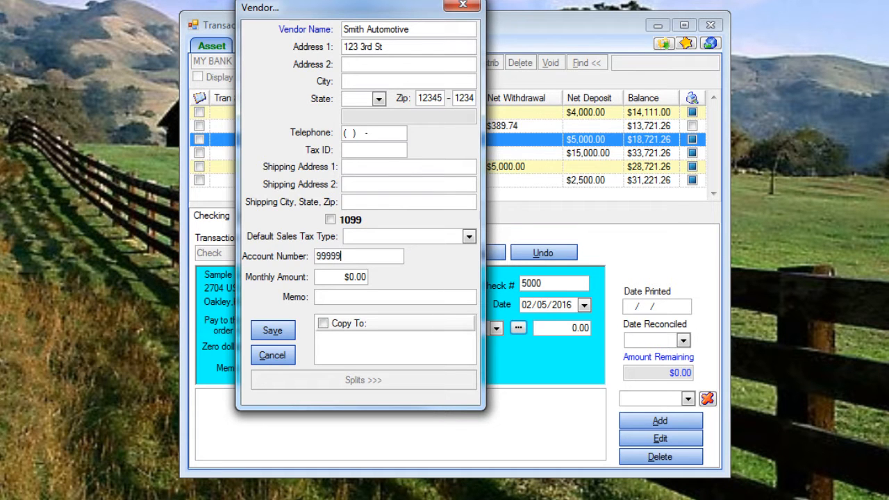
key("shift+Tab")
left_click(278, 333)
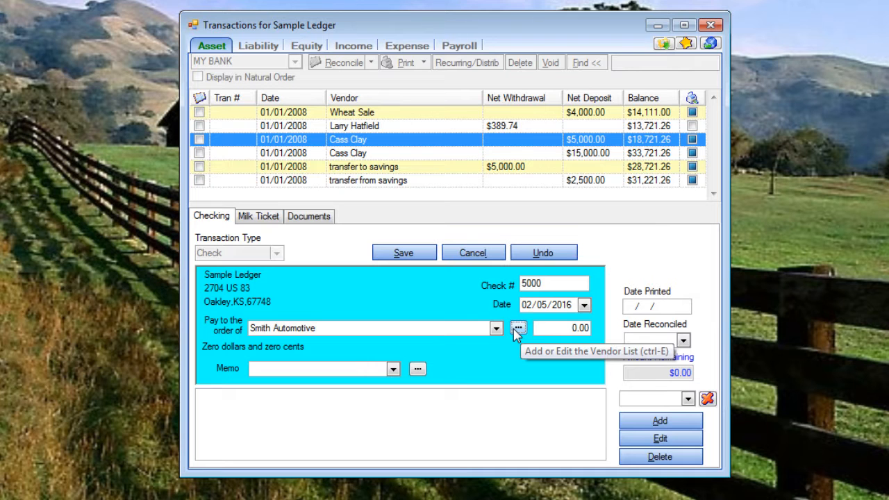
Set the check amount to 455.00 and proceed to the account line entry, leaving the check memo blank.
left_click(555, 328)
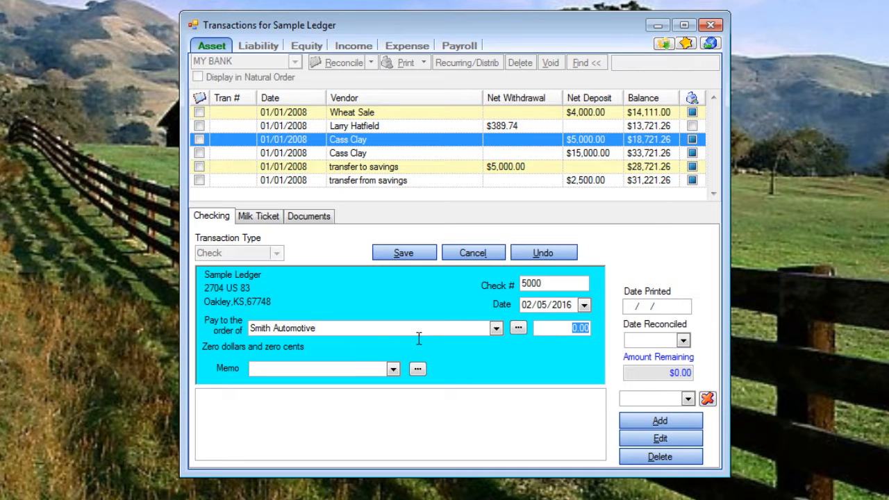
type("455.")
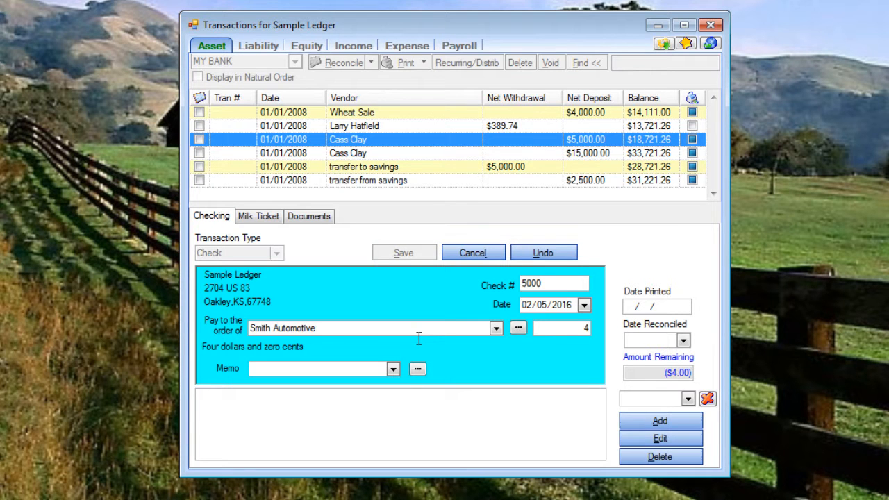
key("Tab")
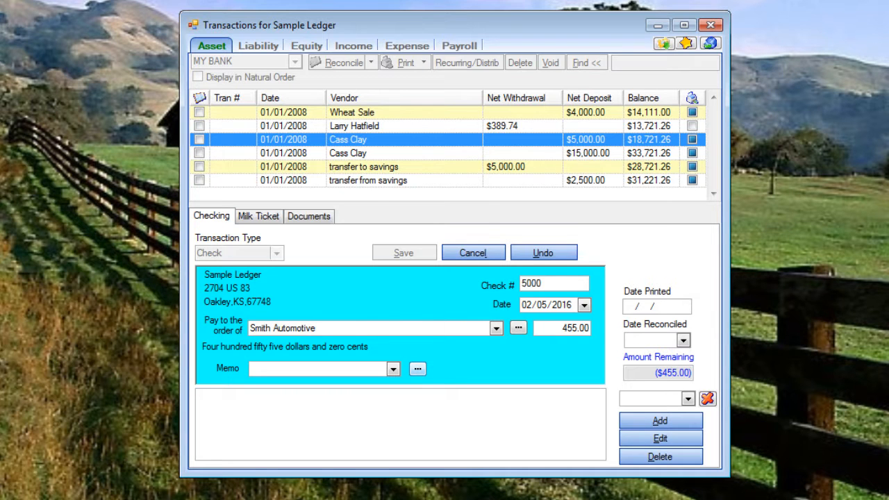
left_click(417, 369)
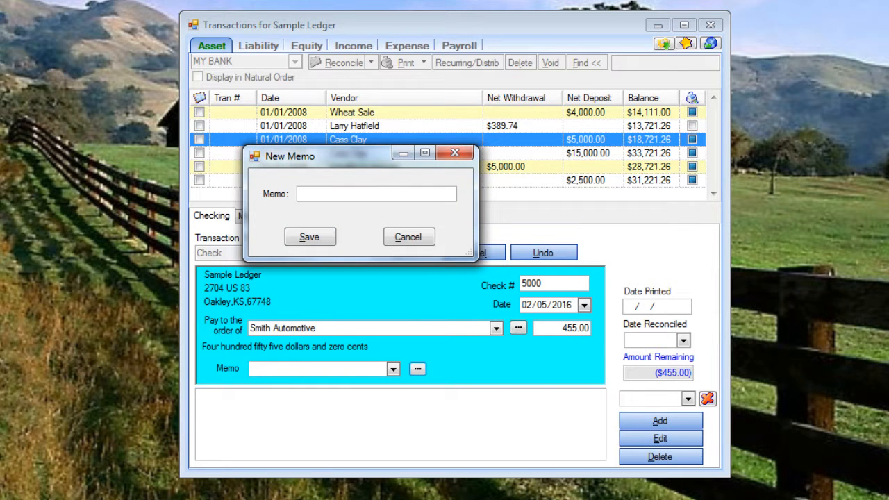
key("Escape")
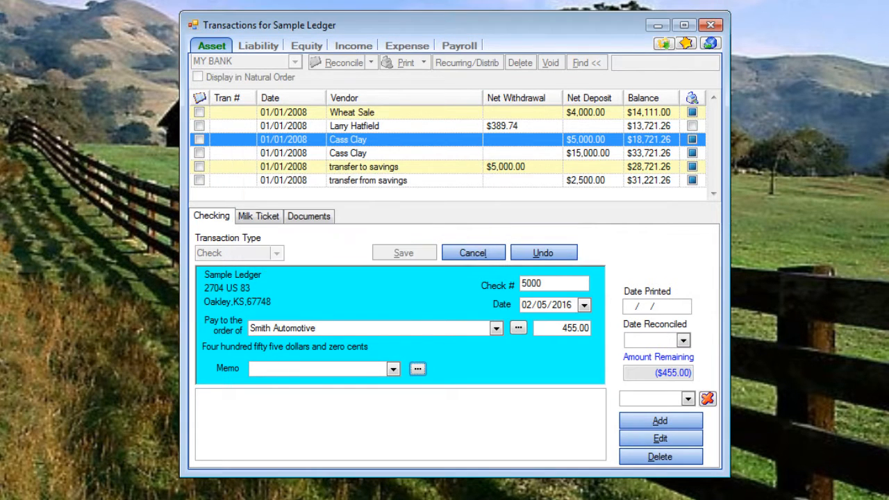
key("Tab")
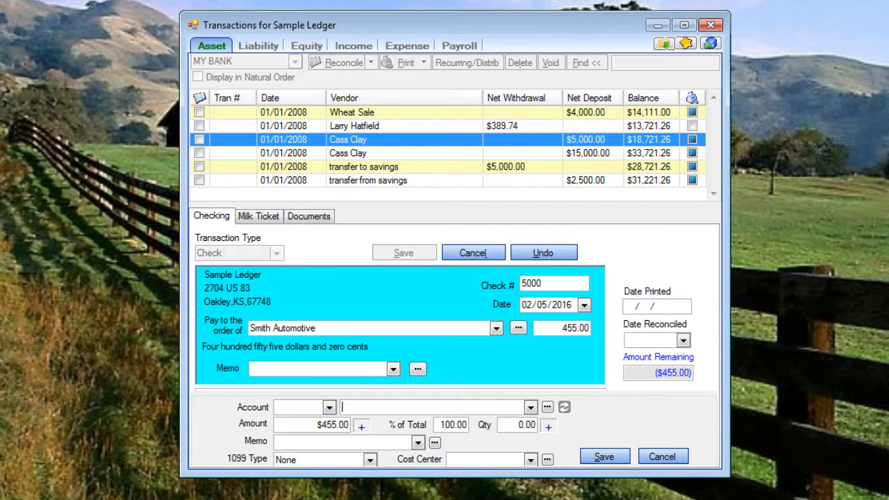
Examine the account picklists by number and by name, and look through the Chart of Accounts without changing anything.
left_click(329, 408)
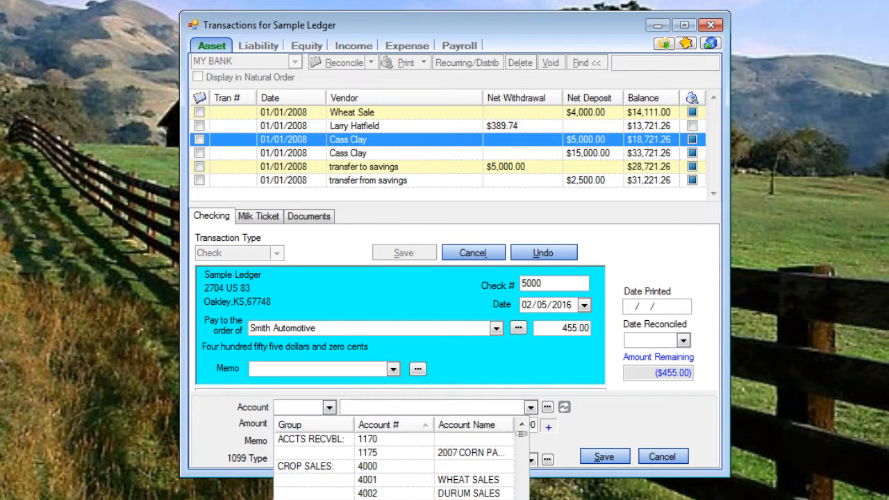
left_click(300, 408)
left_click(531, 407)
left_click(530, 407)
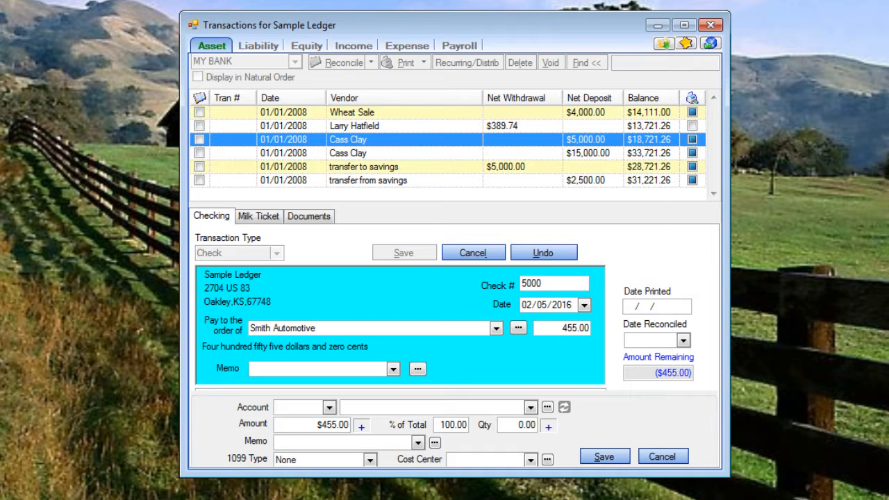
left_click(547, 407)
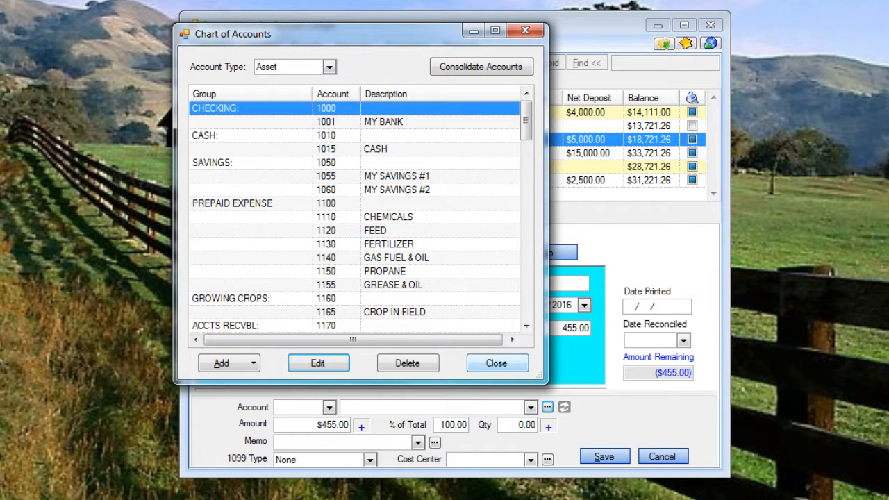
left_click(497, 363)
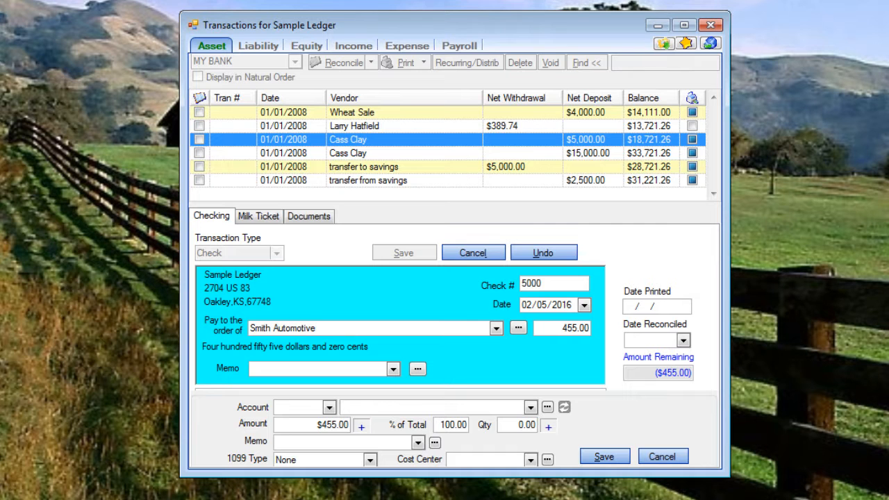
left_click(531, 408)
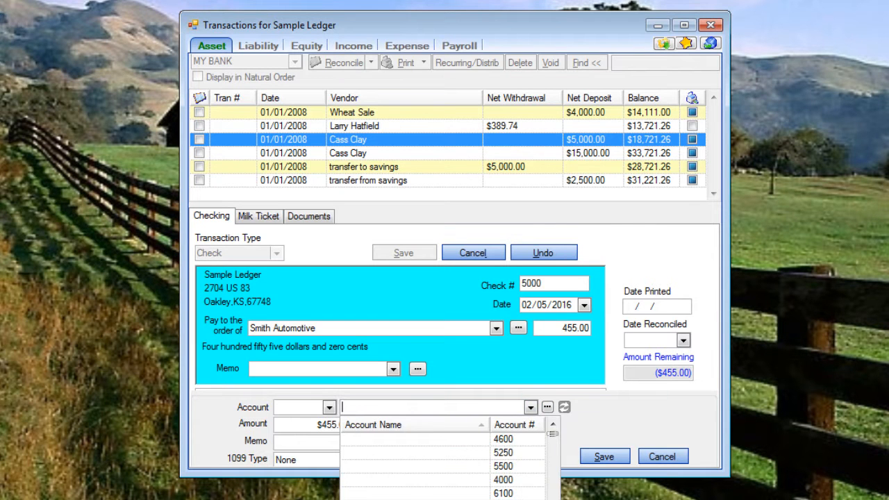
left_click(530, 407)
left_click(530, 408)
left_click(531, 407)
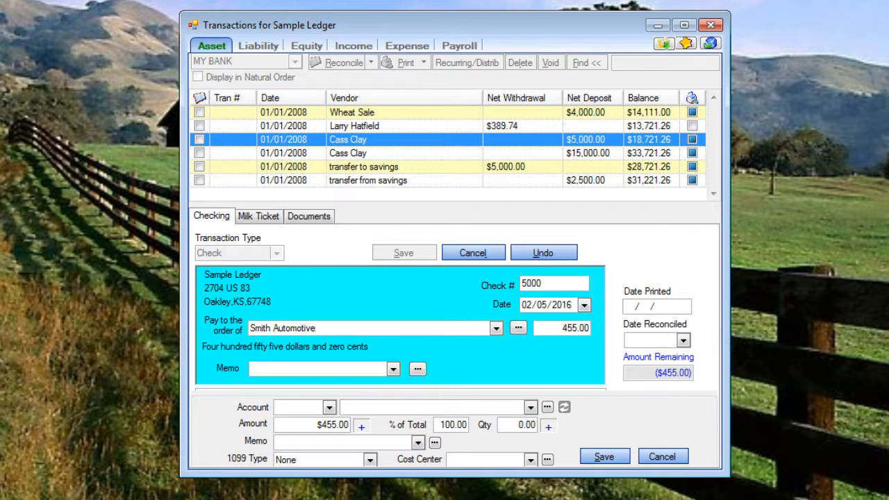
left_click(329, 407)
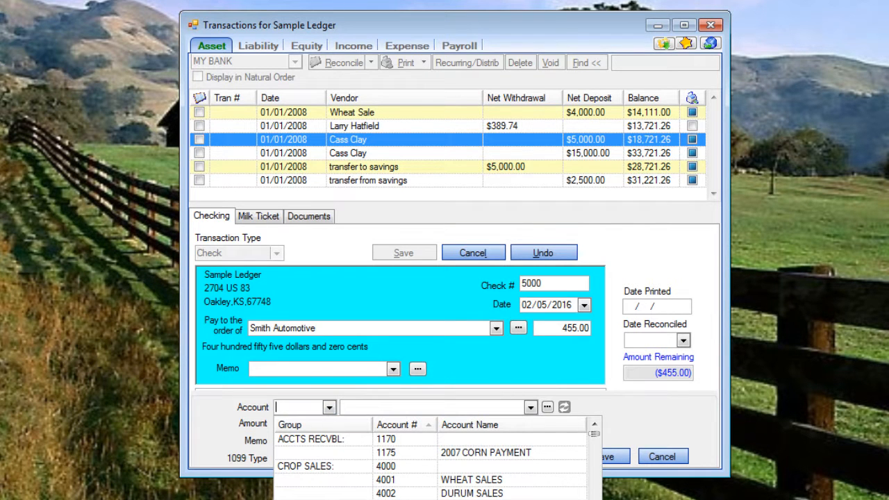
left_click(329, 407)
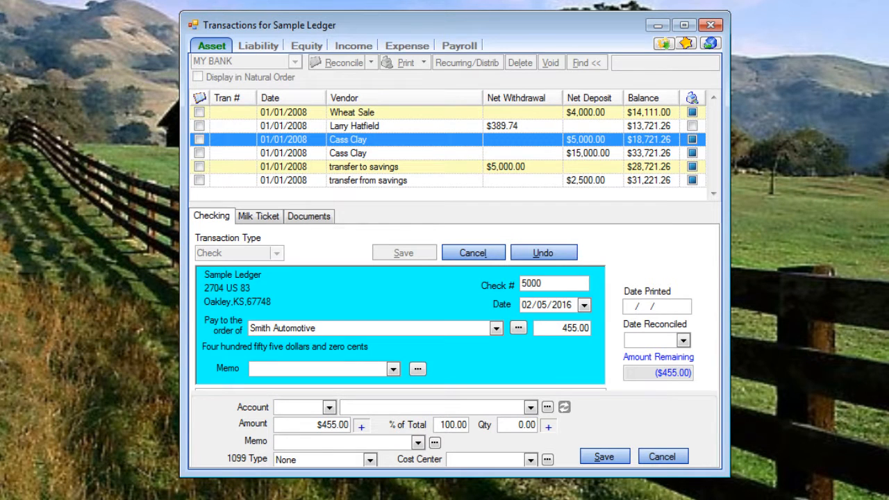
Assign the TRUCK REPAIR account (5303) to the check's account line.
type("truck re")
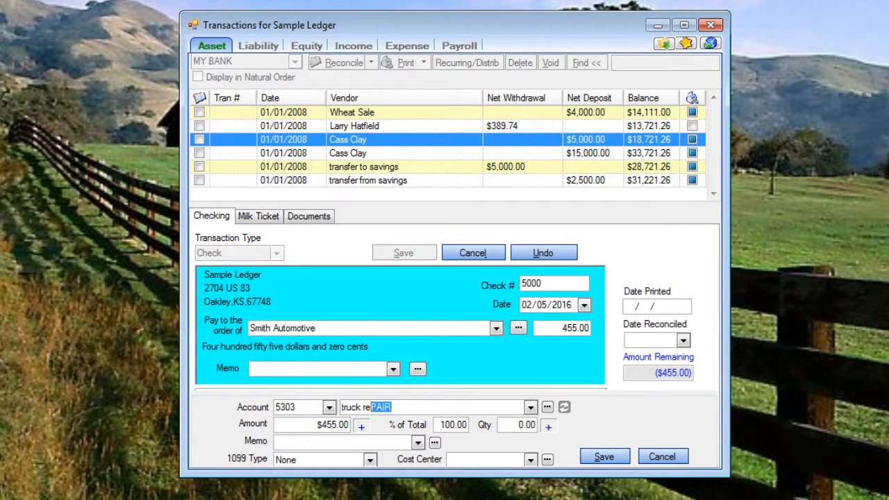
type("p")
key("Tab")
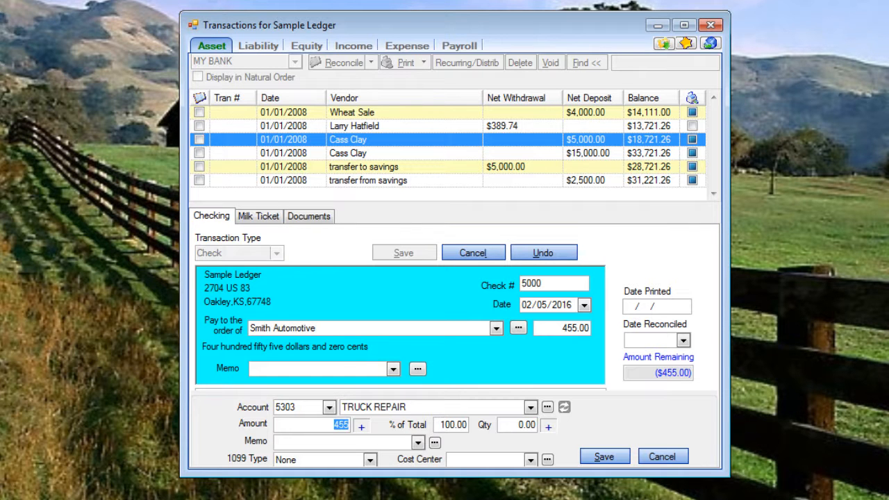
Look up the line's account again by partial name and step through the matches back to TRUCK REPAIR.
key("shift+Tab")
type("try")
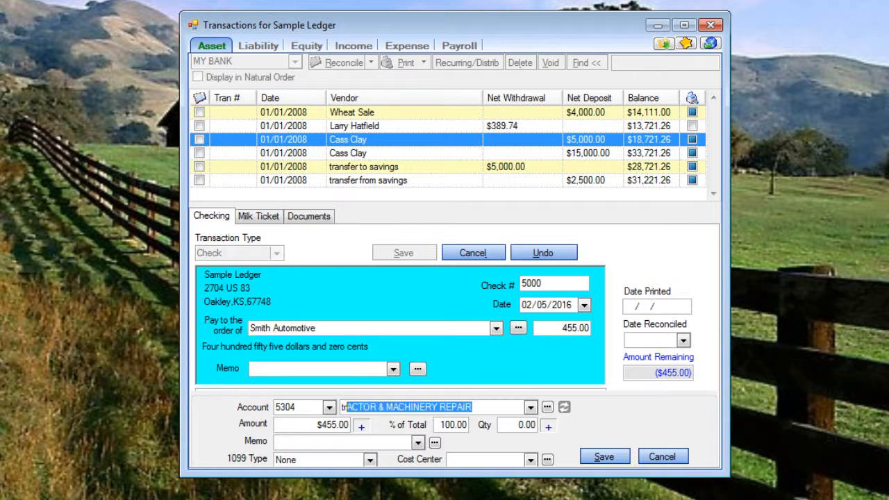
key("BackSpace")
type("uCK GAS")
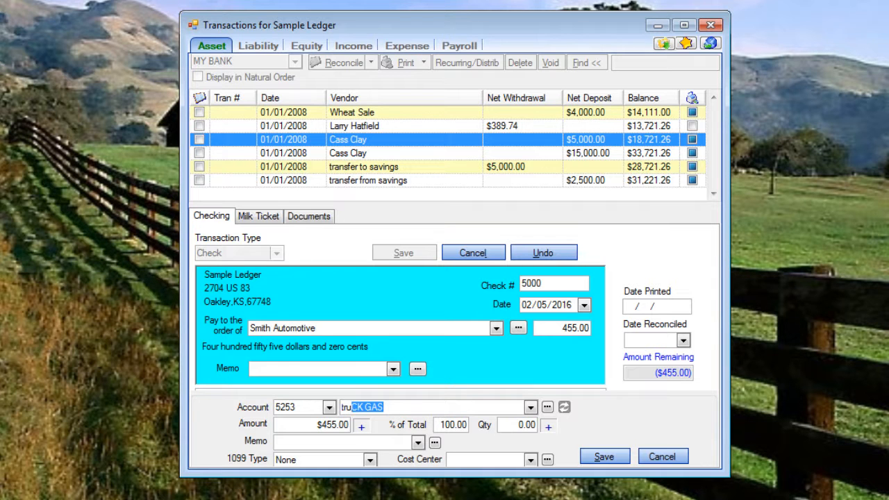
key("Down")
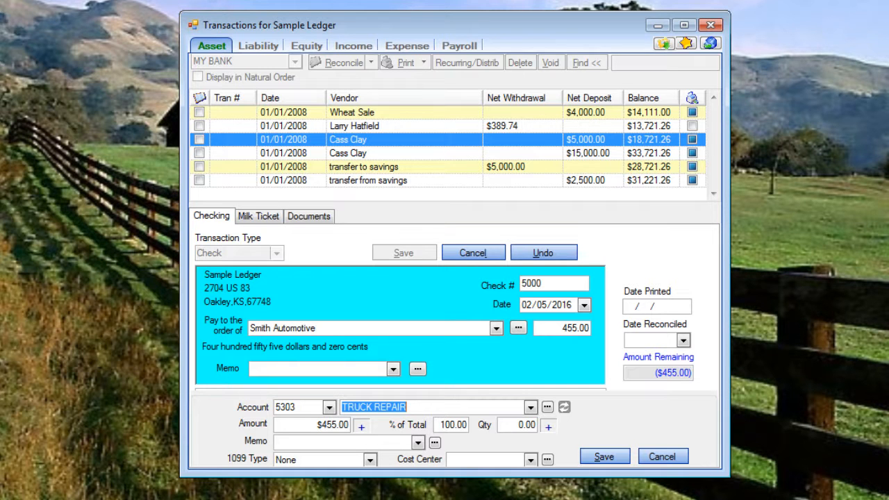
Save the TRUCK REPAIR account line for the full check amount.
key("Tab")
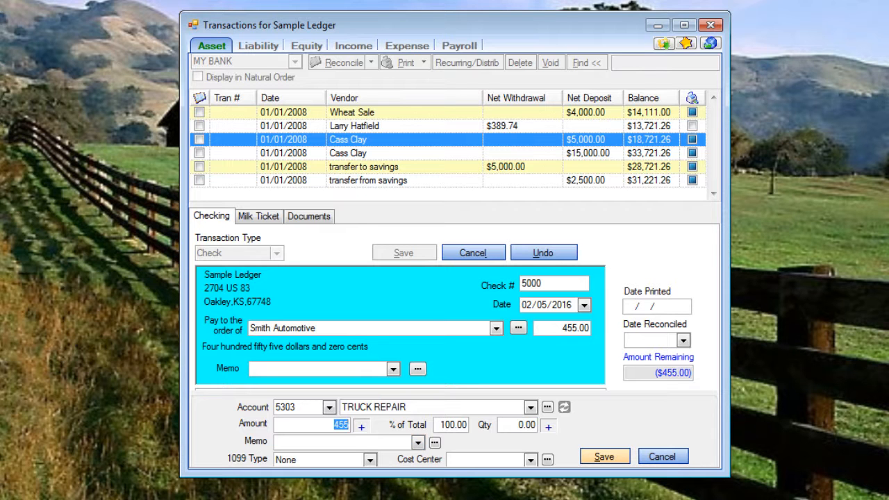
left_click(333, 425)
left_click(603, 456)
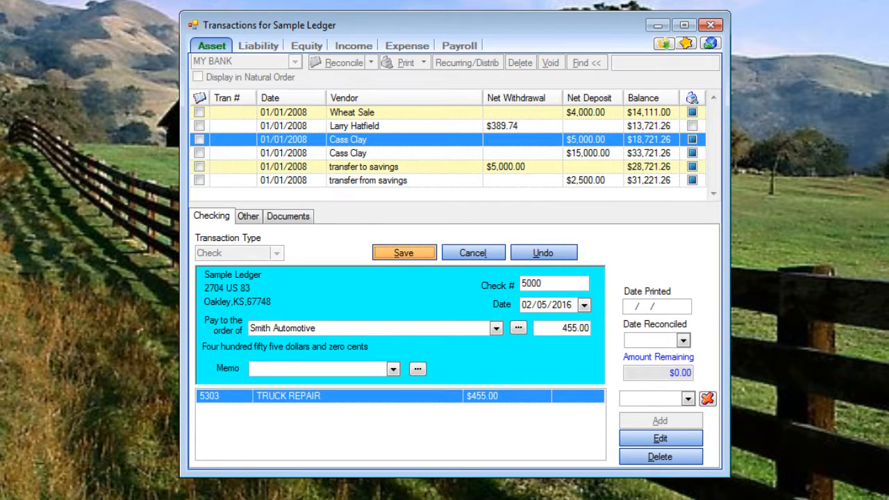
Edit the TRUCK REPAIR line to add "white ford" as a new saved memo and save the line.
left_click(660, 438)
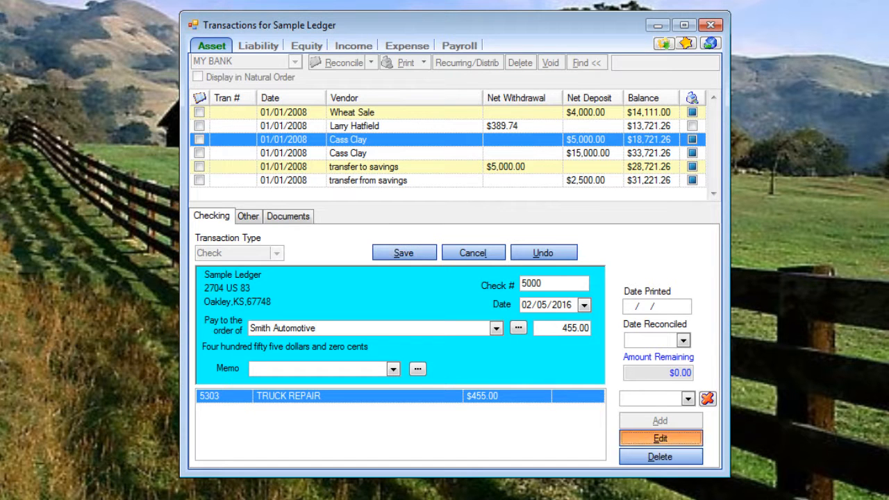
left_click(334, 442)
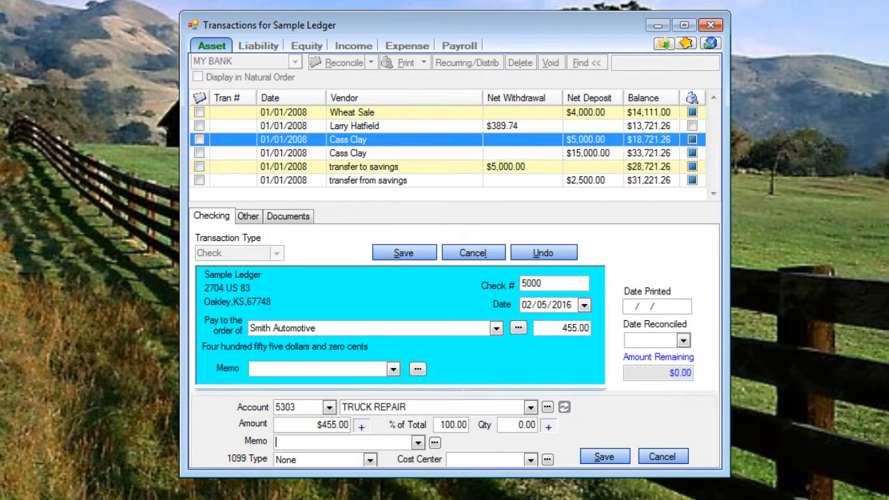
type("white ford")
left_click(435, 442)
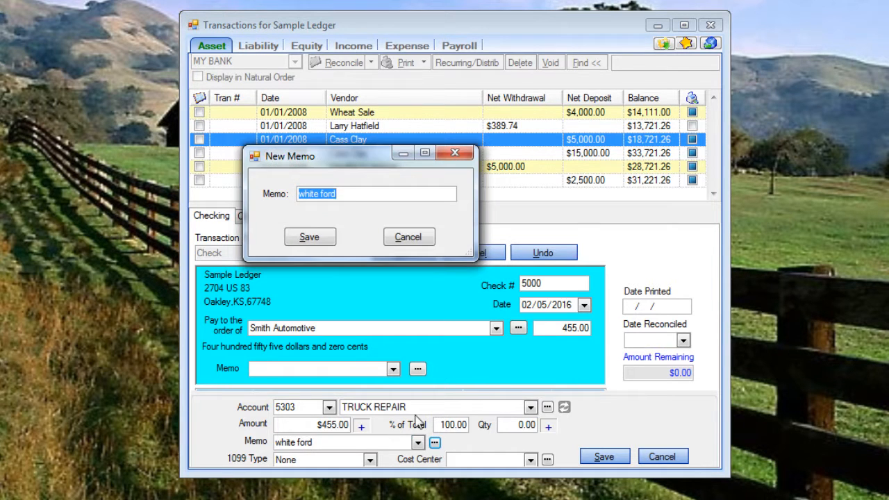
left_click(310, 238)
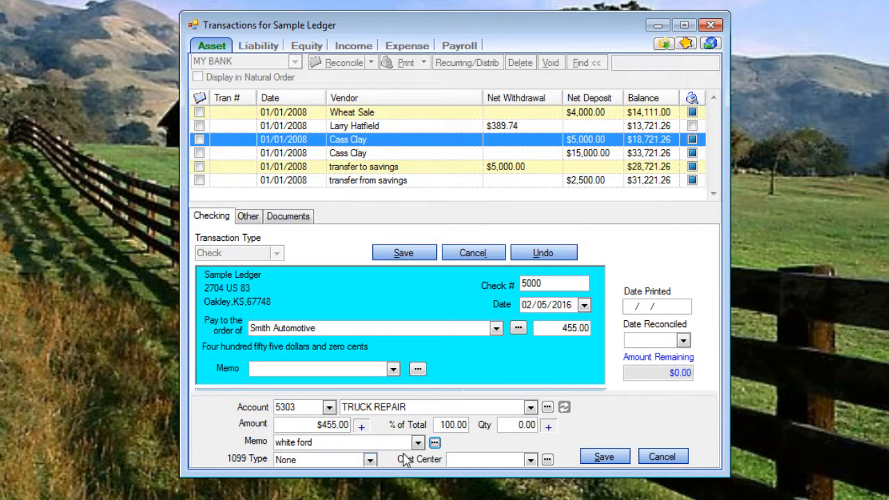
left_click(603, 457)
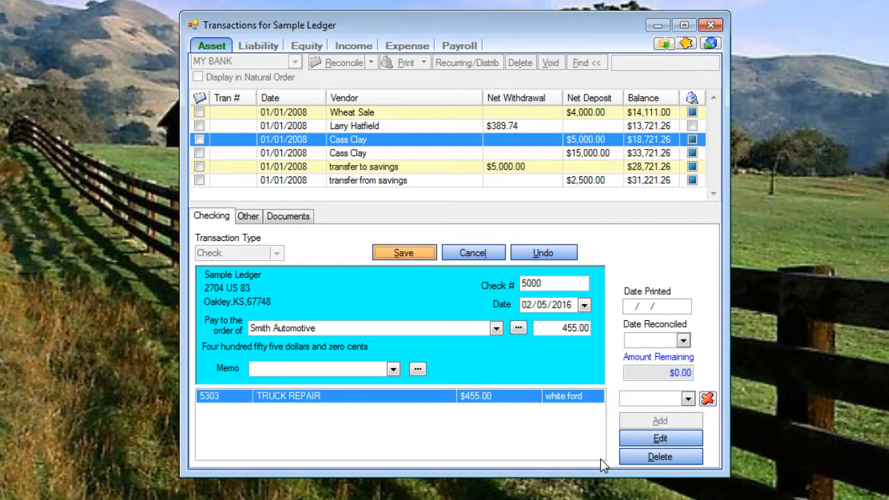